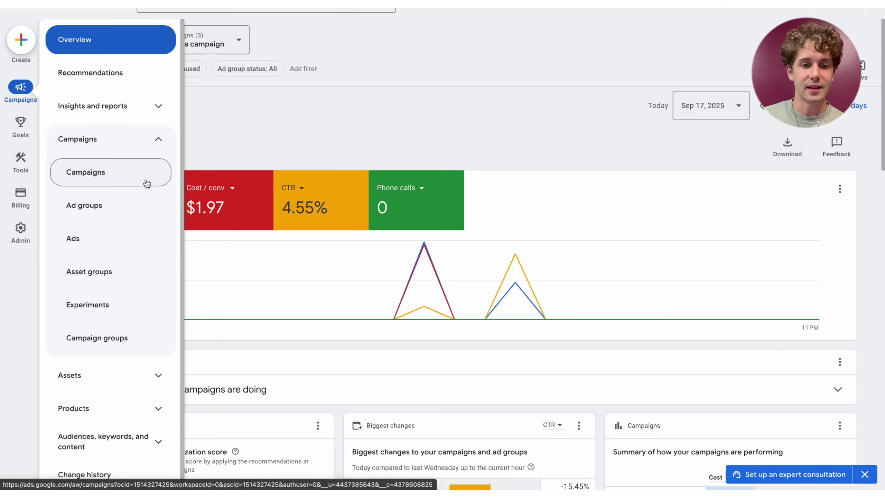
Go to the Campaigns list and open the settings of the Wedding Ads - Leads campaign
click(134, 140)
click(134, 140)
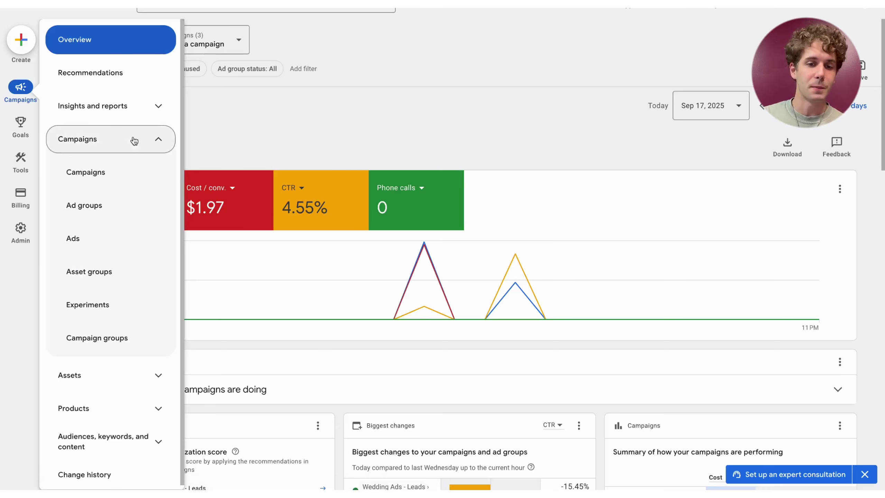
click(111, 178)
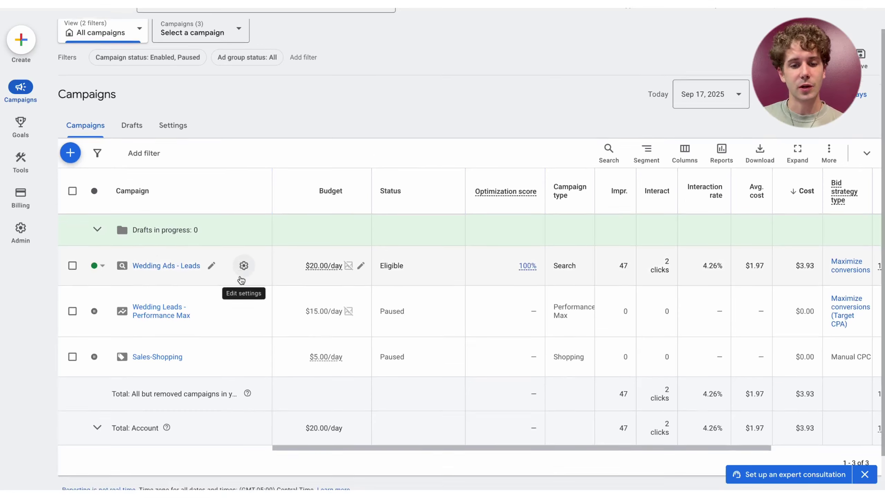
scroll(241, 279, down, 1)
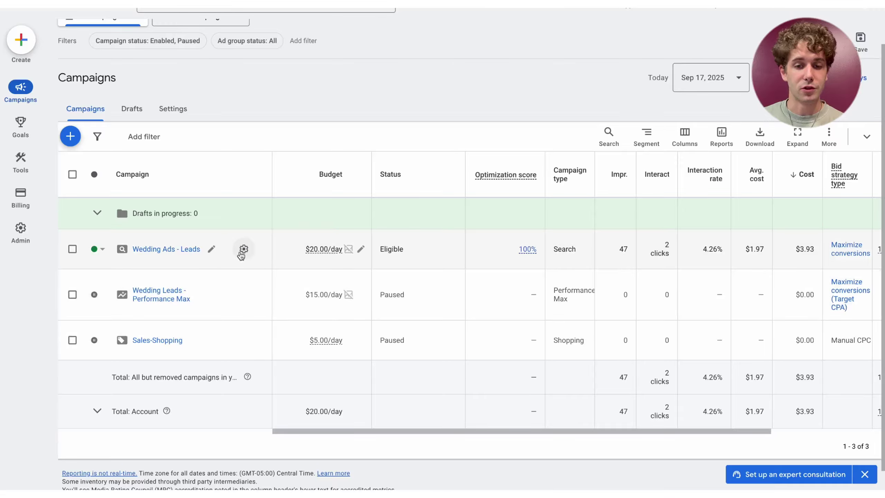
click(244, 249)
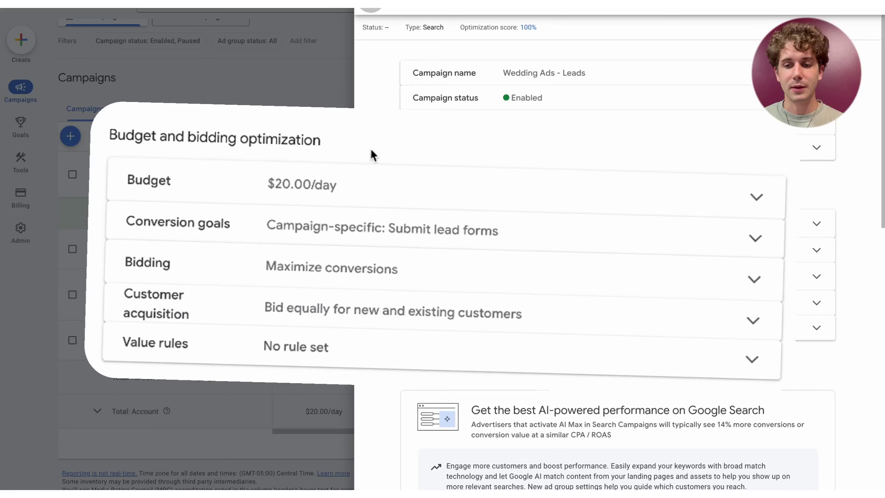
Expand the campaign's Bidding settings and start changing the bid strategy
scroll(413, 195, down, 3)
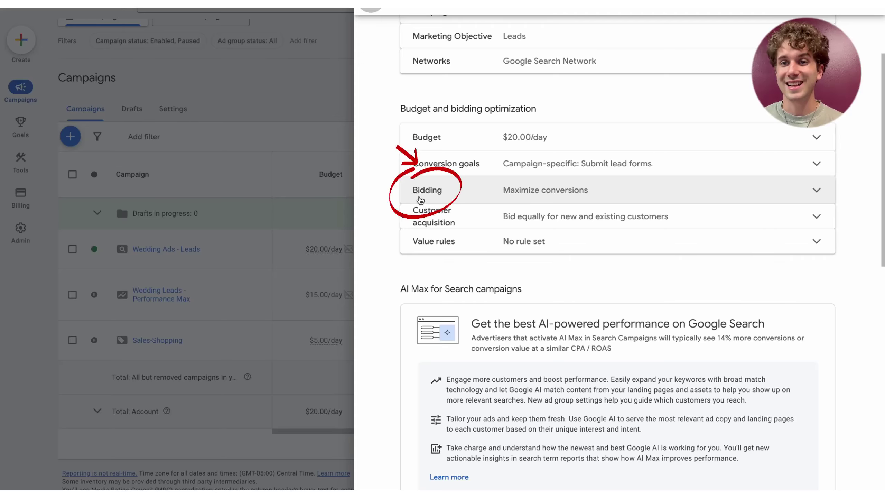
click(421, 199)
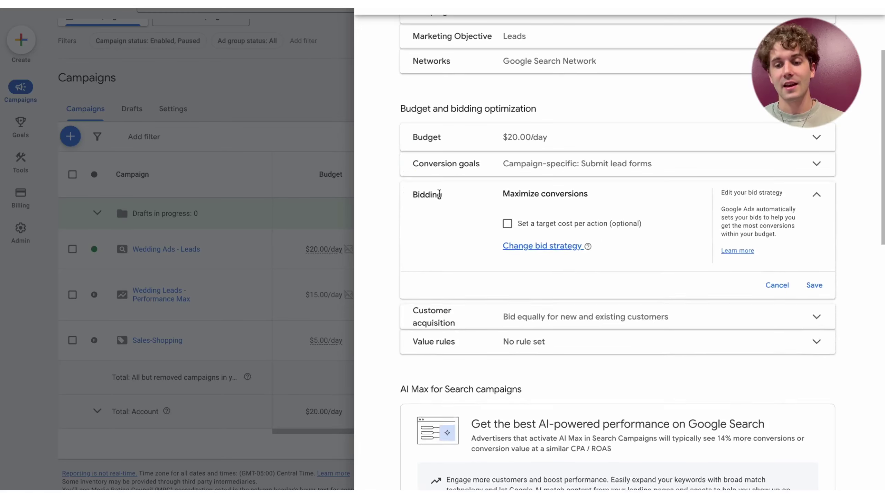
scroll(531, 279, down, 1)
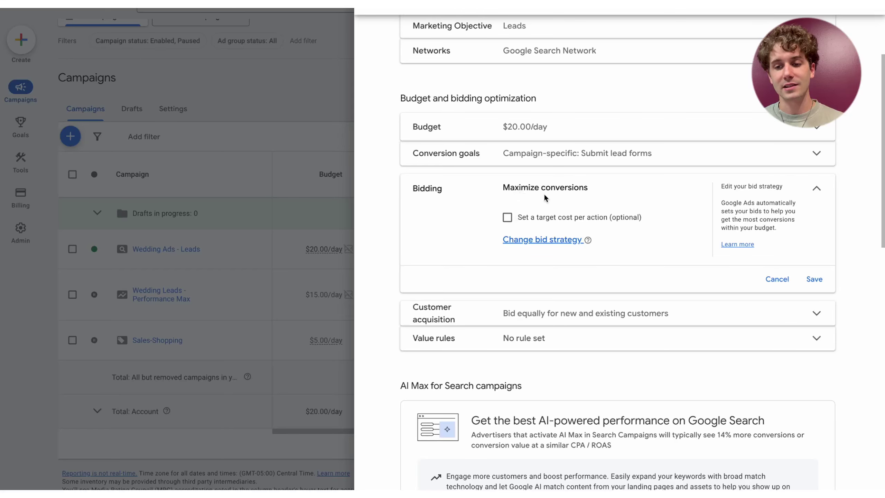
scroll(612, 279, down, 1)
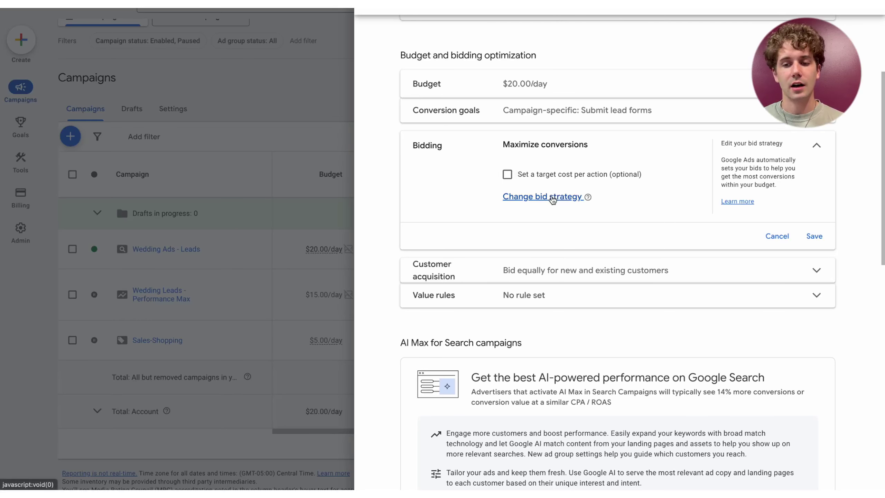
click(571, 197)
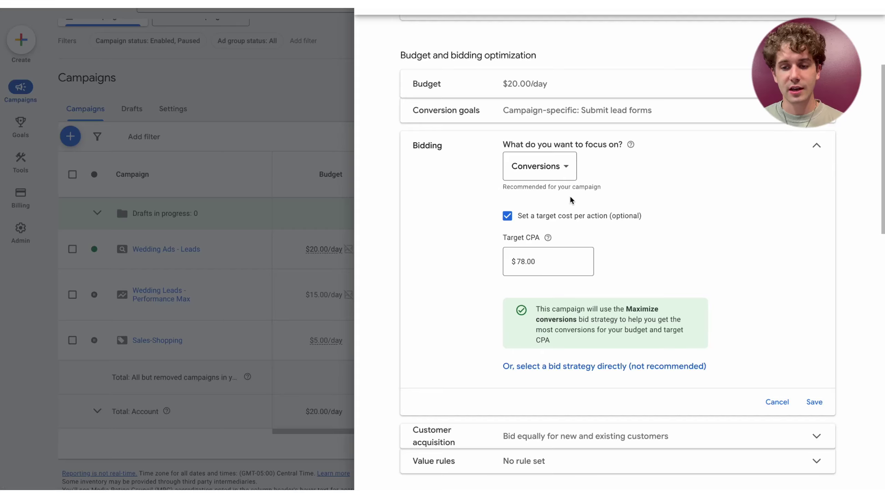
Review the options for what the bidding should focus on, and close the list without choosing another one
scroll(662, 181, down, 2)
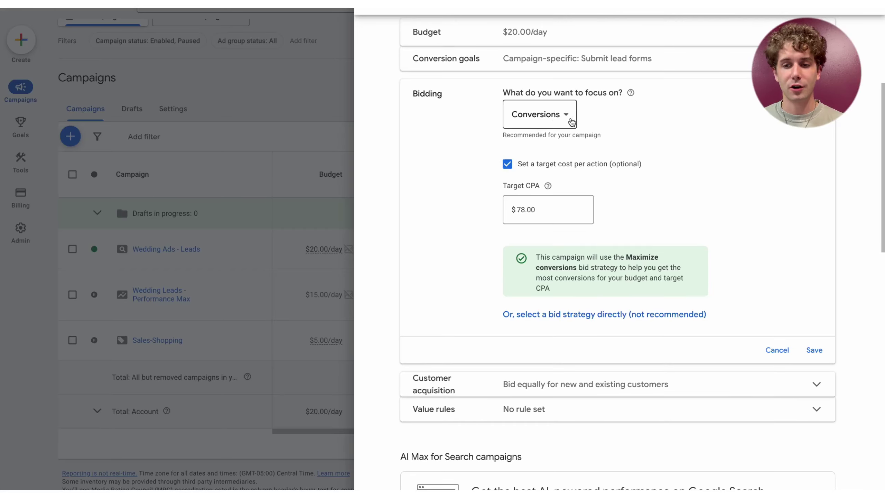
click(538, 118)
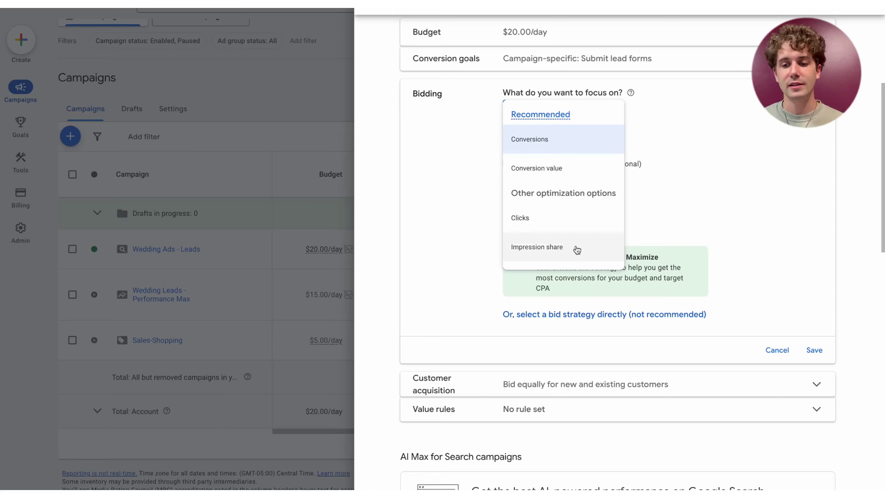
mouse_move(581, 256)
click(728, 167)
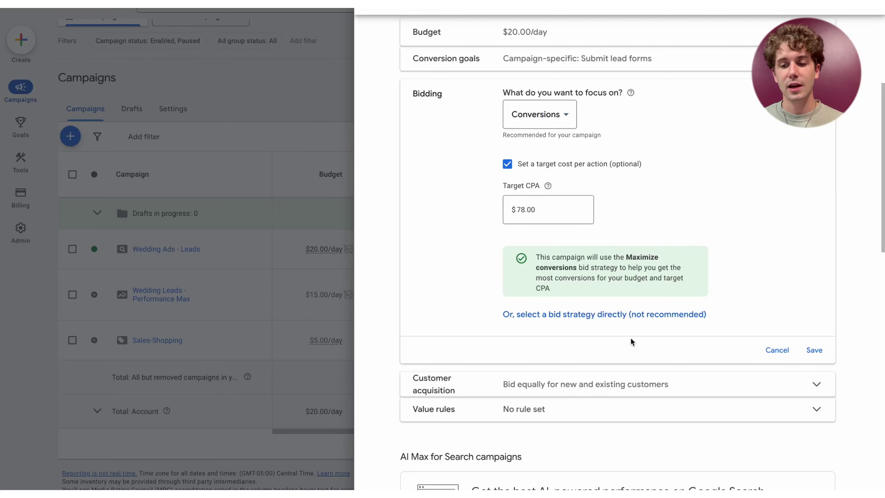
Switch to selecting a bid strategy directly, and leave the campaign's settings without saving
click(538, 315)
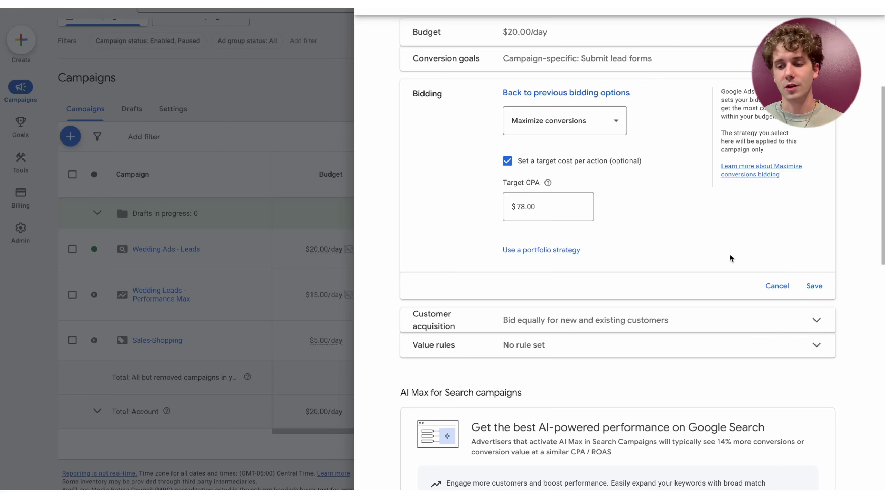
click(775, 289)
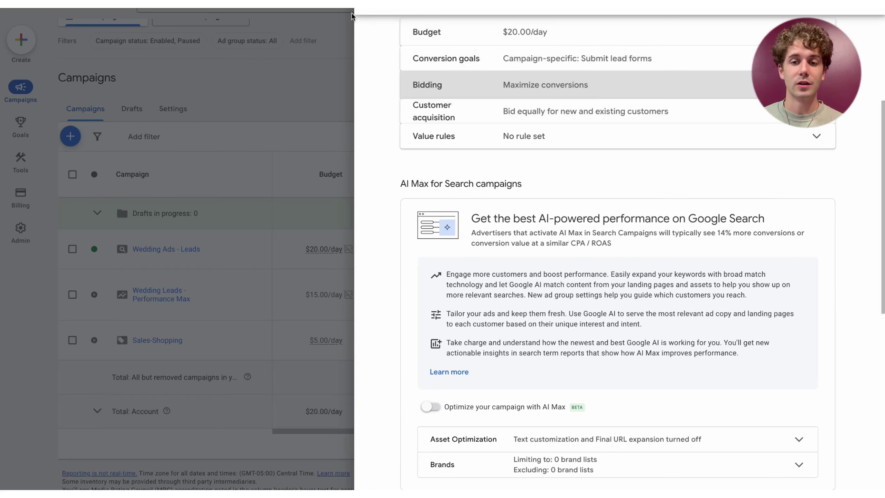
click(251, 349)
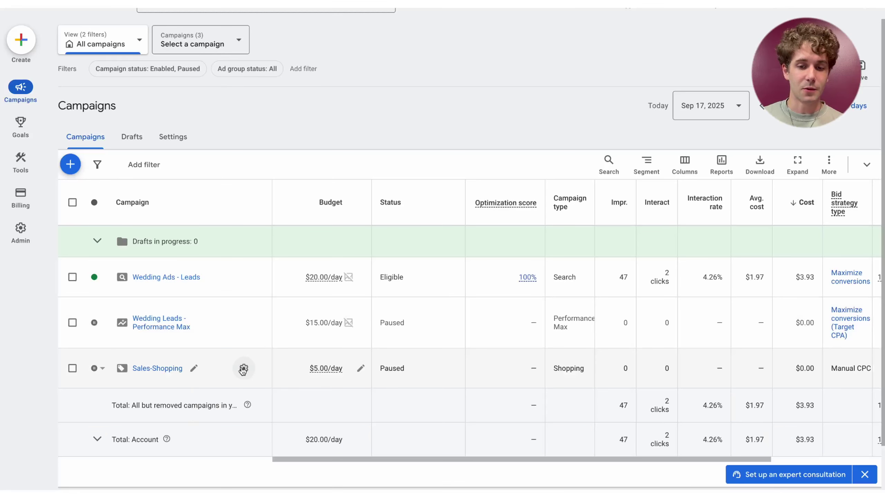
Open the Sales-Shopping campaign's settings and review the bid strategies offered under Bidding without changing the selection
click(242, 368)
scroll(407, 288, down, 4)
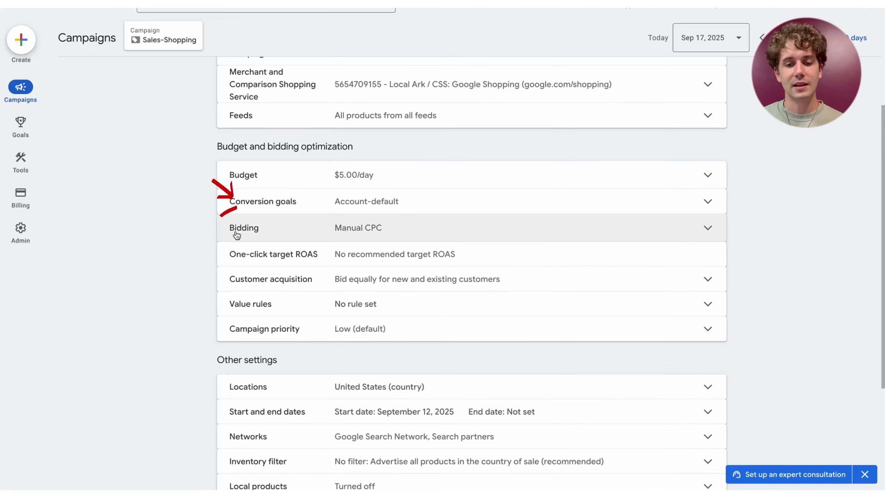
click(250, 229)
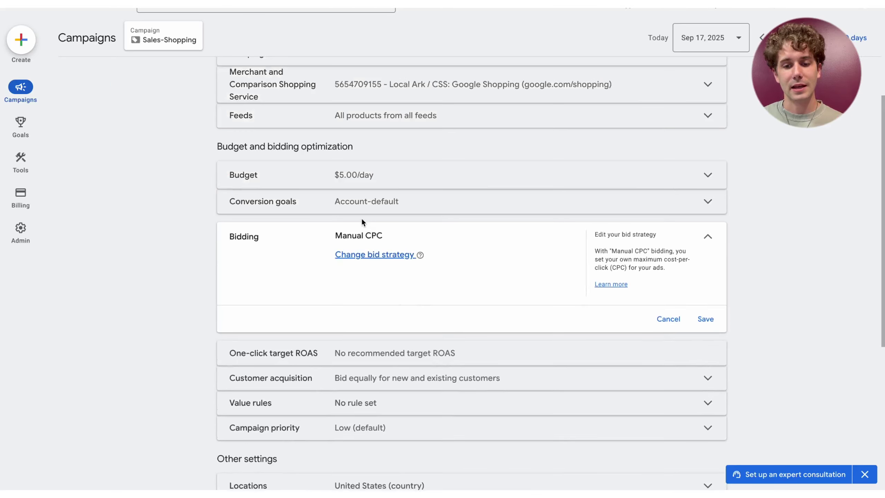
click(382, 255)
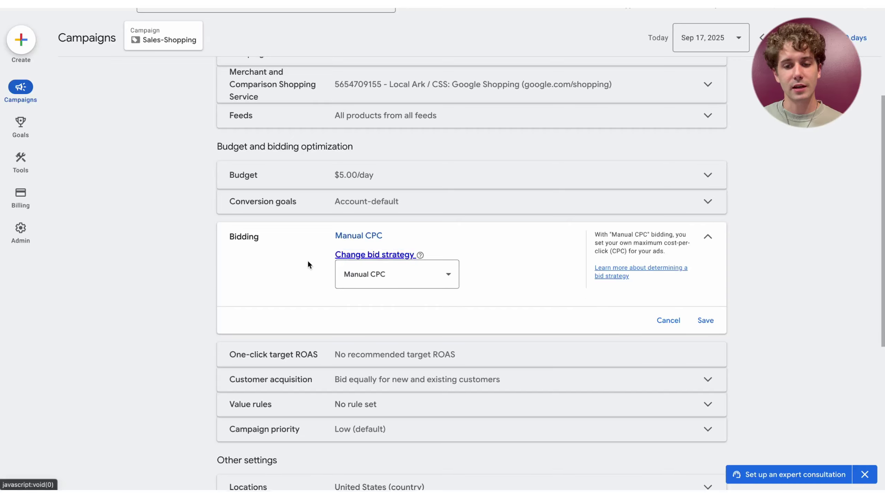
click(383, 284)
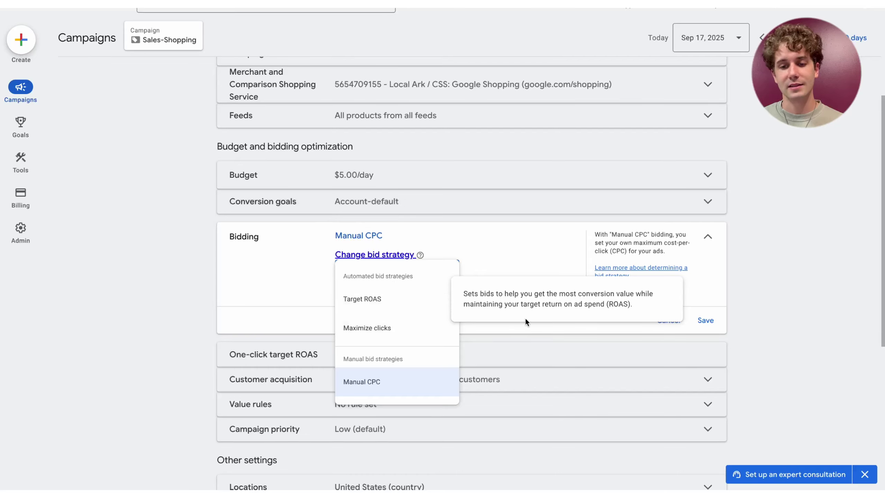
click(508, 243)
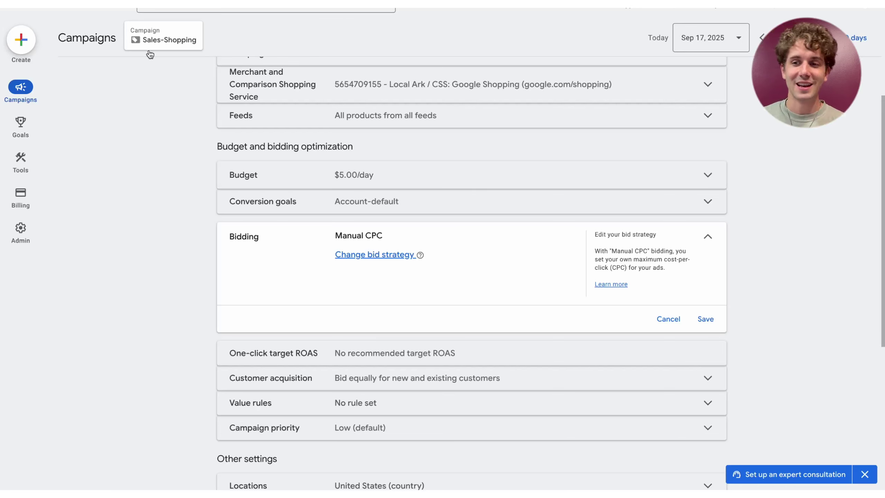
Return to the campaign list view, switch to the Wedding Ads - Leads campaign and open its settings
scroll(136, 65, up, 4)
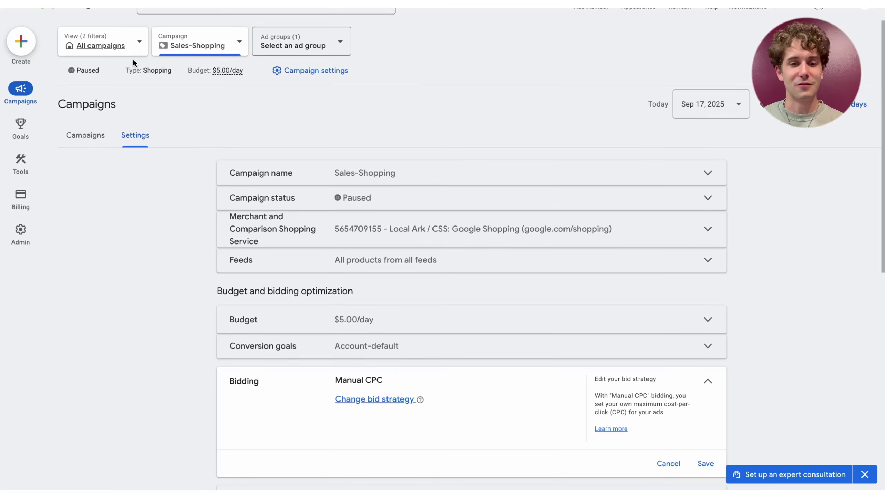
click(81, 138)
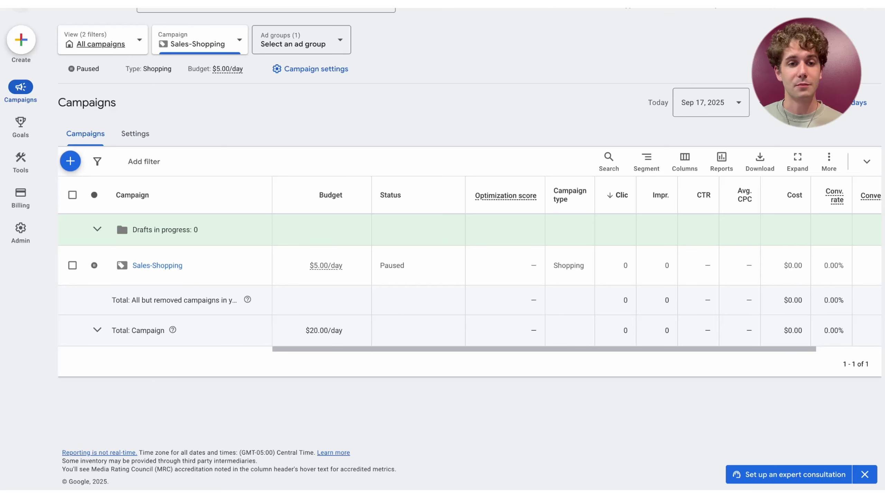
click(198, 36)
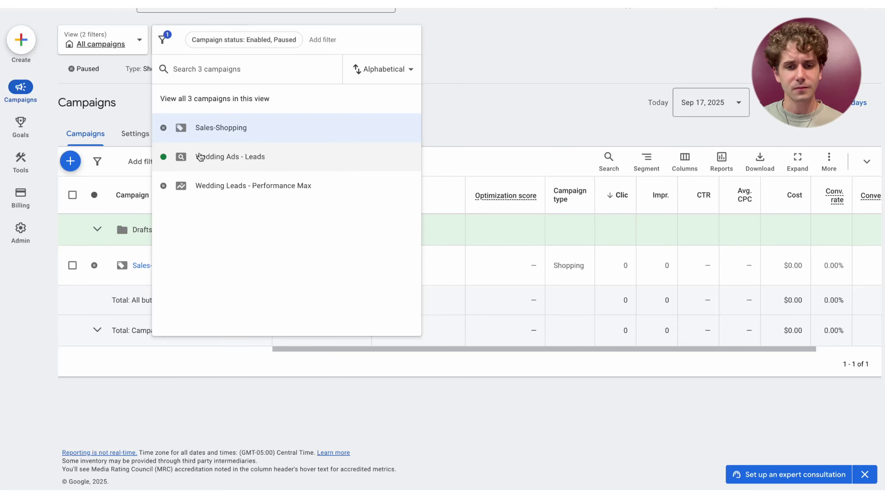
click(200, 157)
click(244, 275)
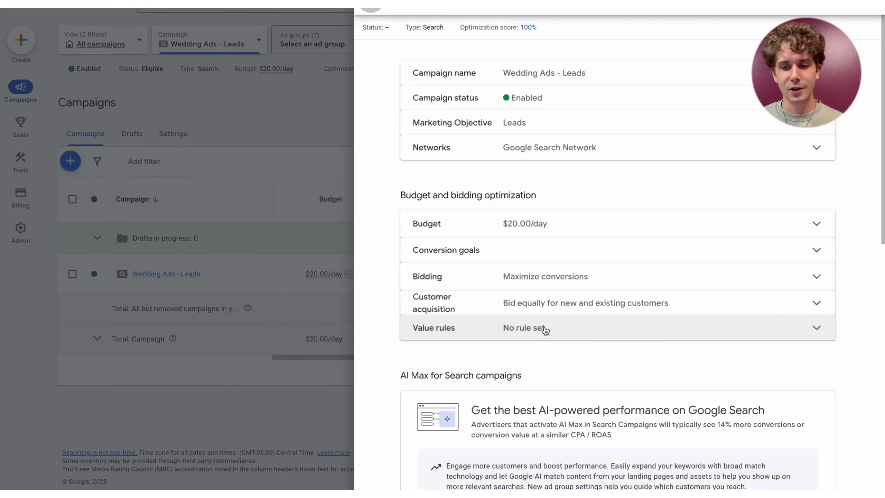
Start changing the bid strategy under Bidding and review the focus options, including Clicks, Impression share and Conversion value
click(567, 256)
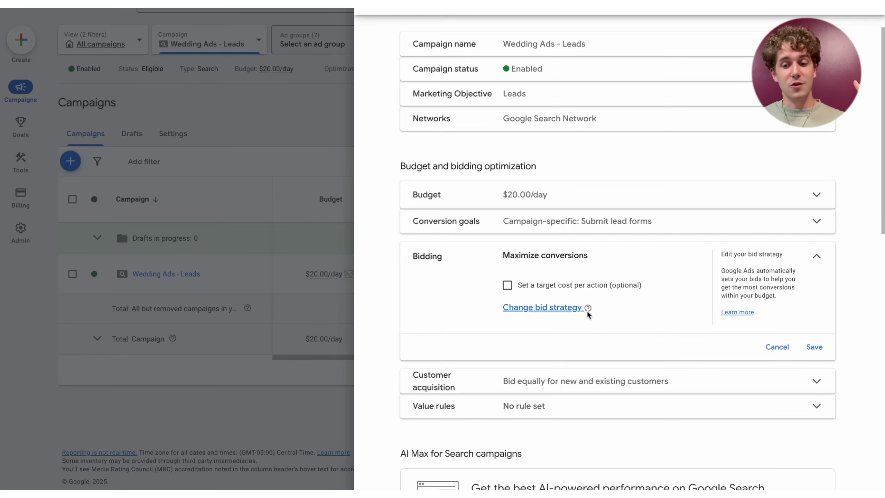
click(554, 308)
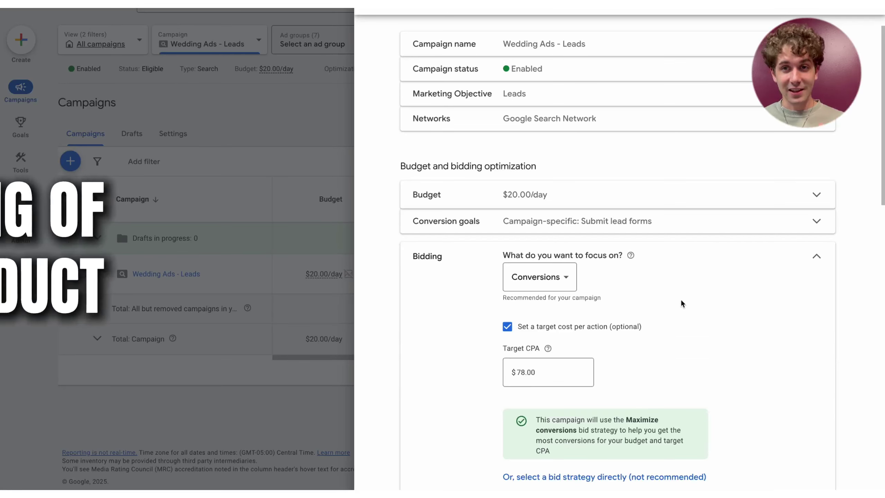
scroll(681, 299, down, 2)
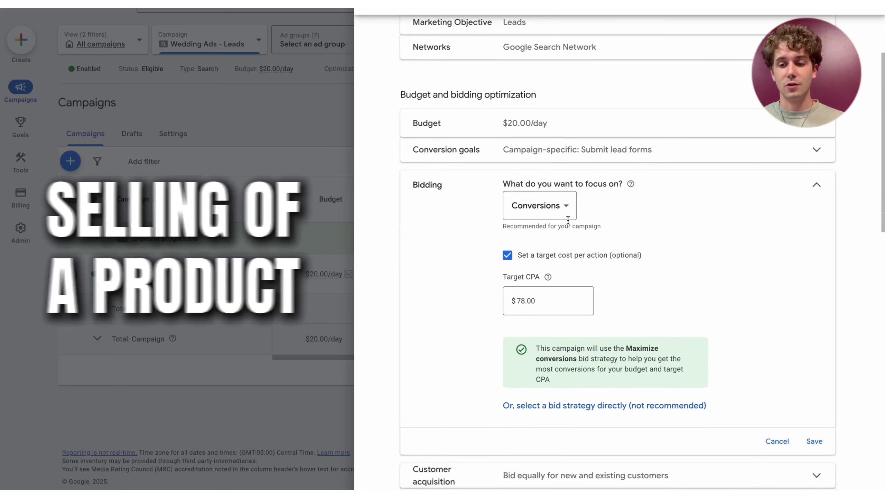
click(562, 208)
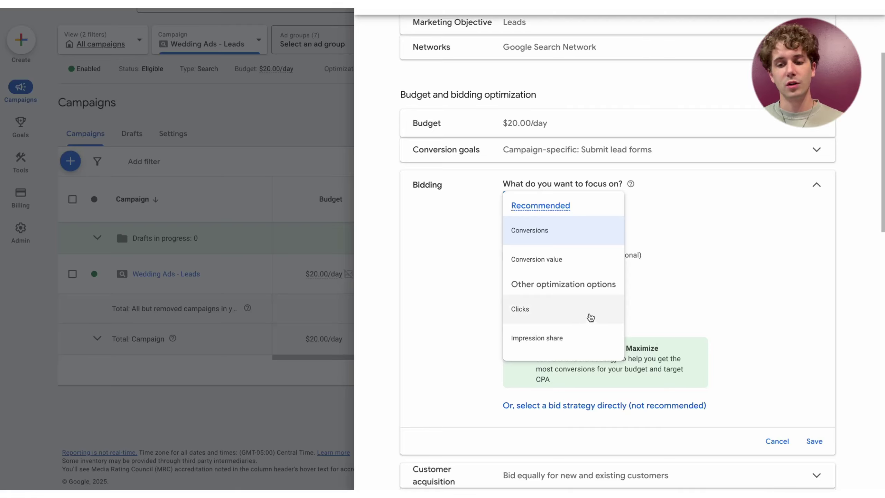
mouse_move(585, 316)
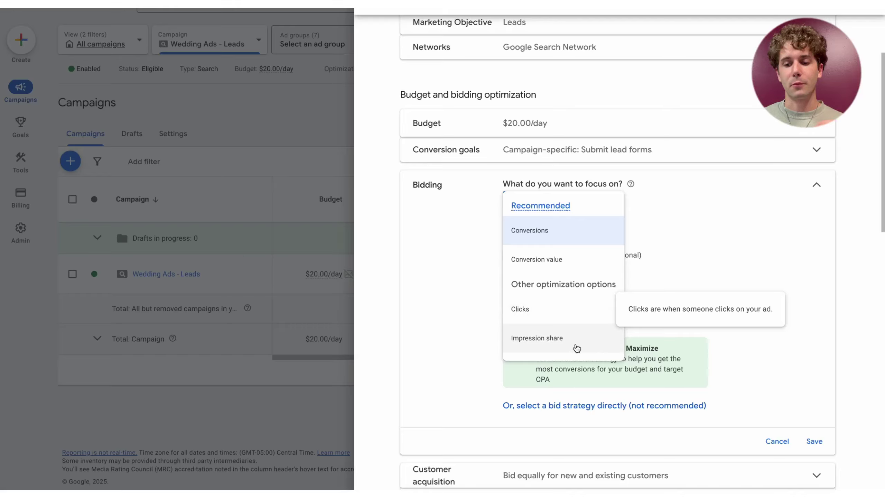
mouse_move(580, 344)
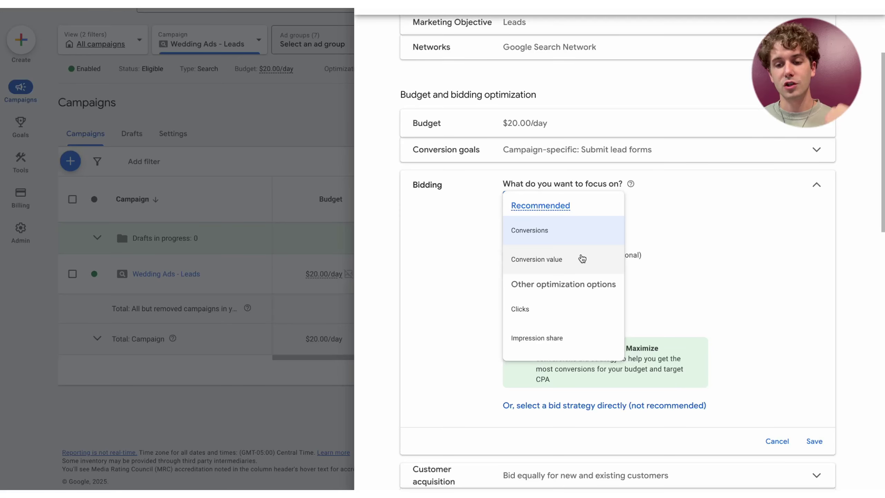
click(779, 277)
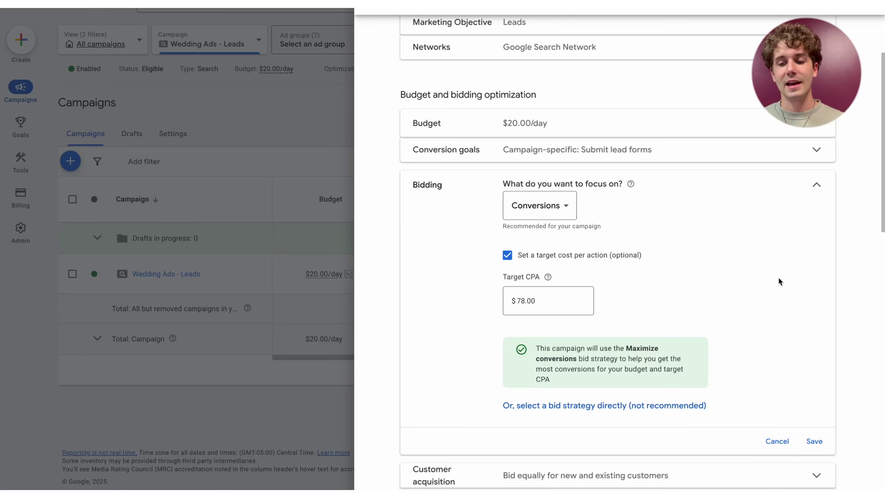
Look over the remaining bidding settings and cancel the bid strategy edit
scroll(779, 277, down, 2)
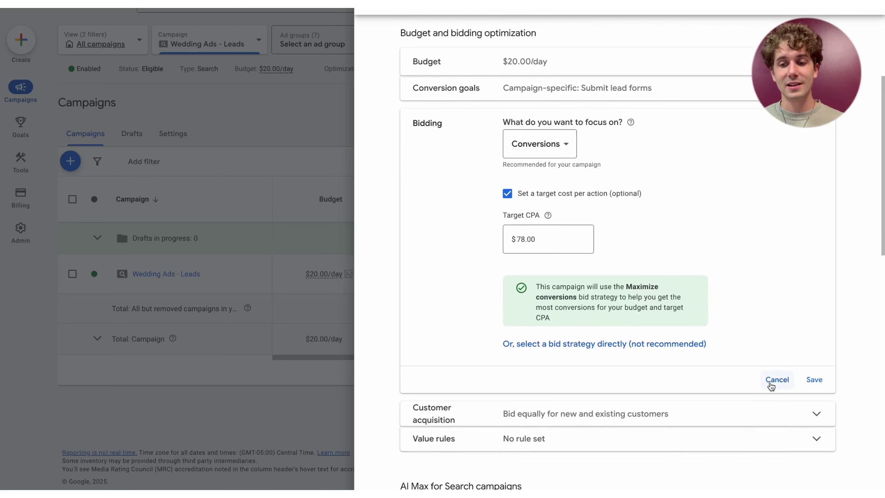
scroll(739, 179, down, 2)
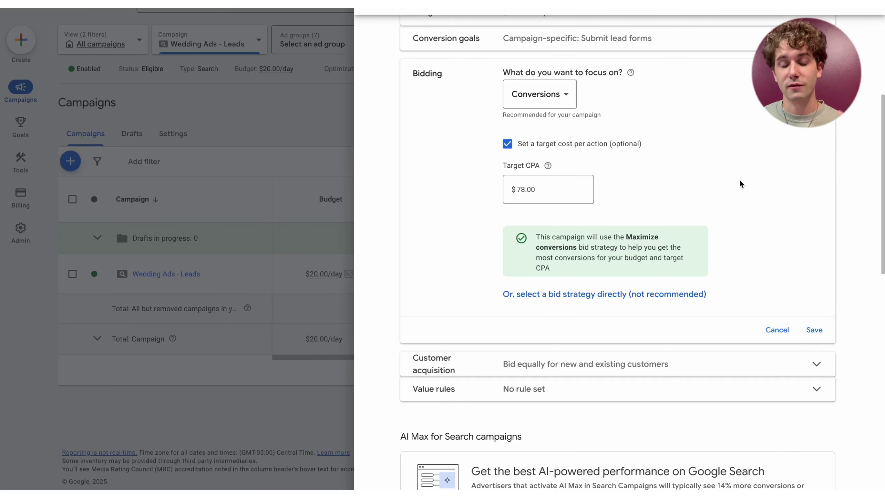
scroll(726, 293, down, 4)
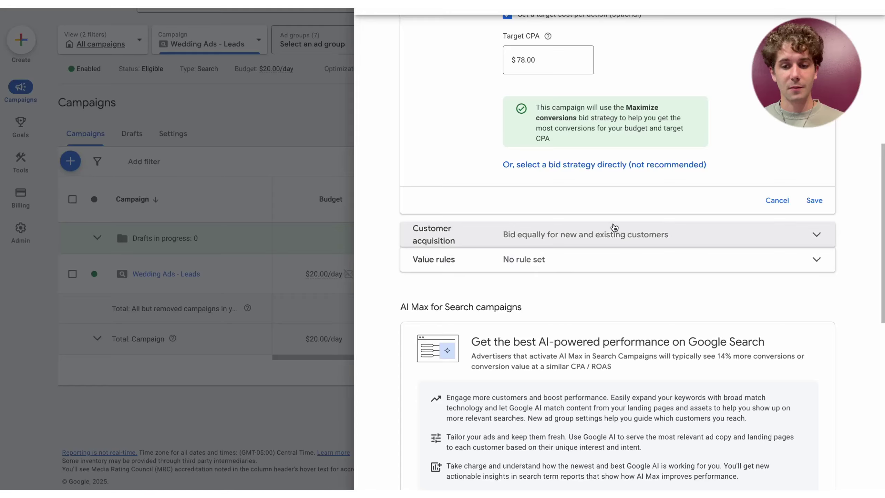
scroll(628, 235, up, 2)
click(772, 253)
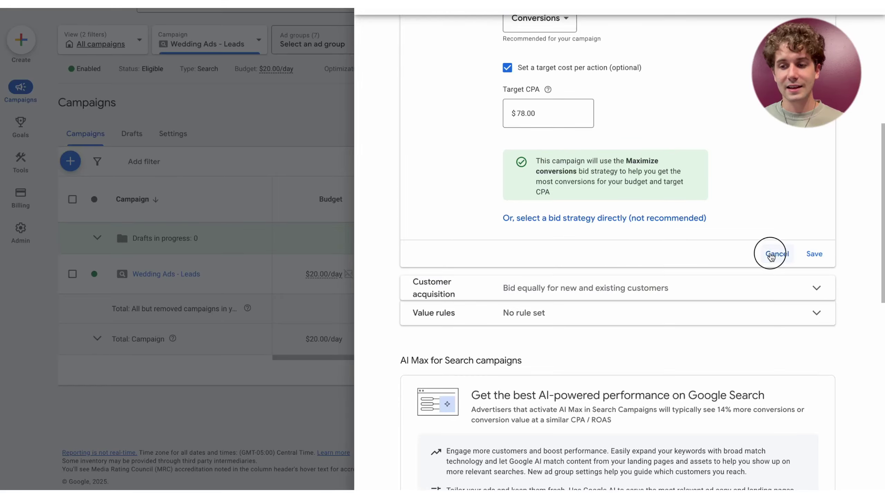
Expand the campaign's Customer acquisition settings
scroll(672, 223, down, 1)
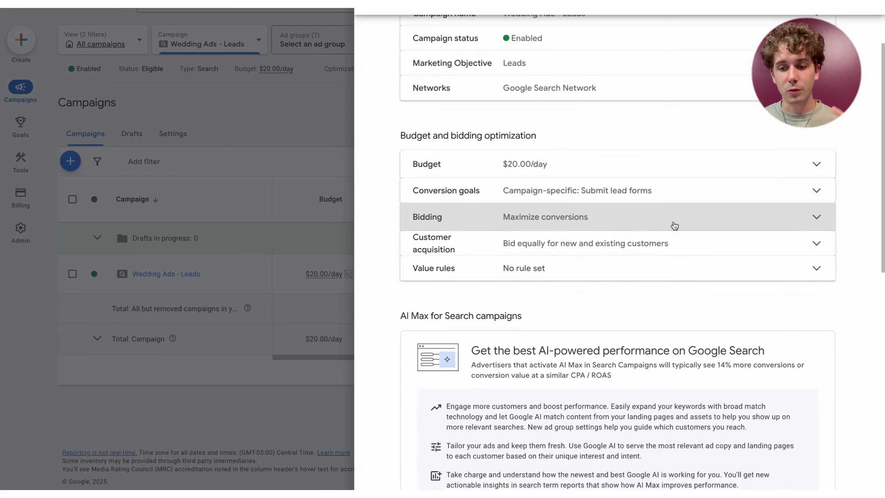
click(675, 250)
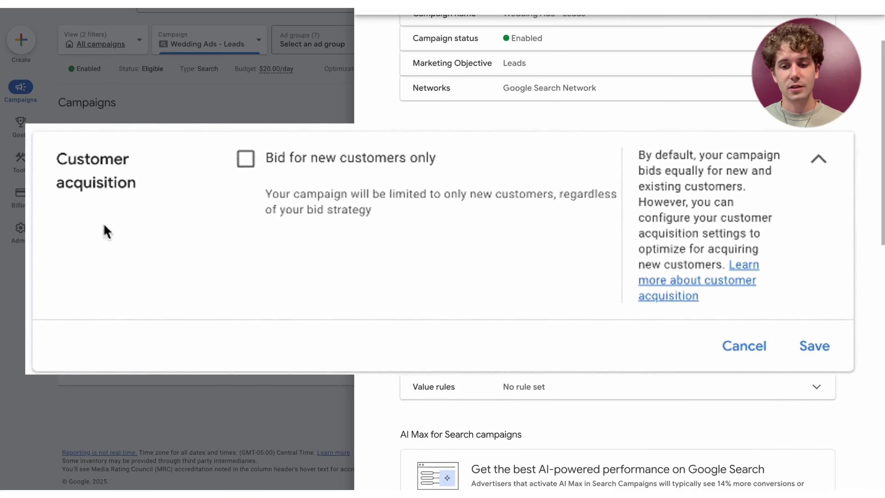